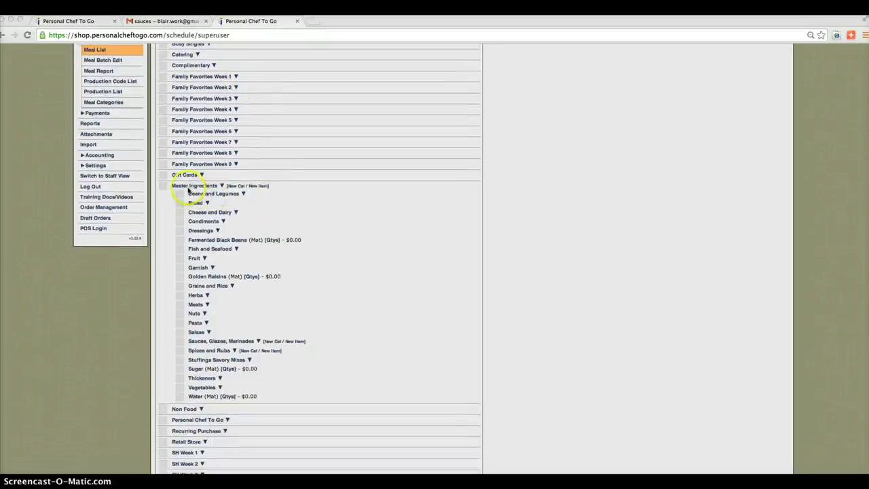
# - Expand the Fish and Seafood and the Sauces, Glazes, Marinades categories under Master Ingredients
pyautogui.scroll(-4, 263, 237)
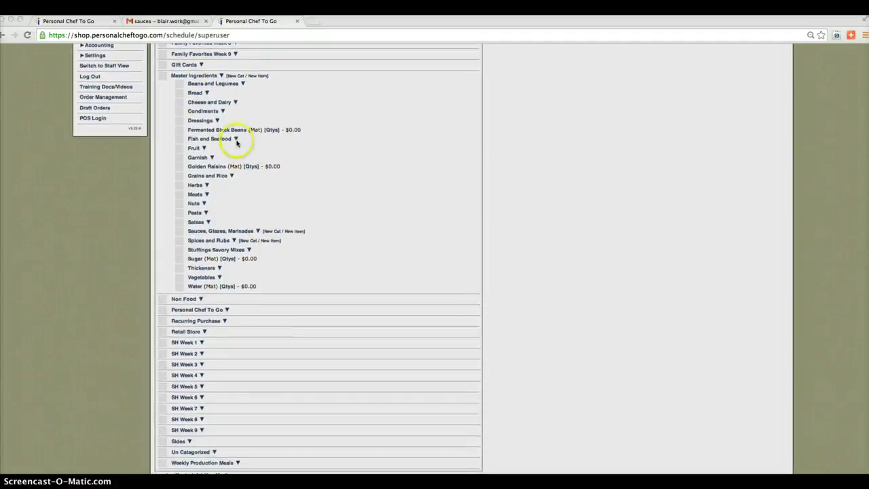
pyautogui.doubleClick(237, 140)
pyautogui.click(236, 140)
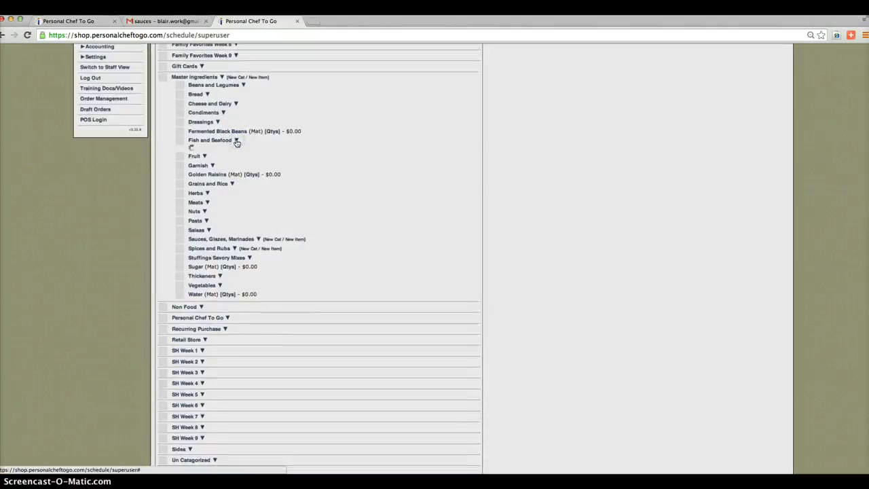
pyautogui.scroll(-2, 248, 213)
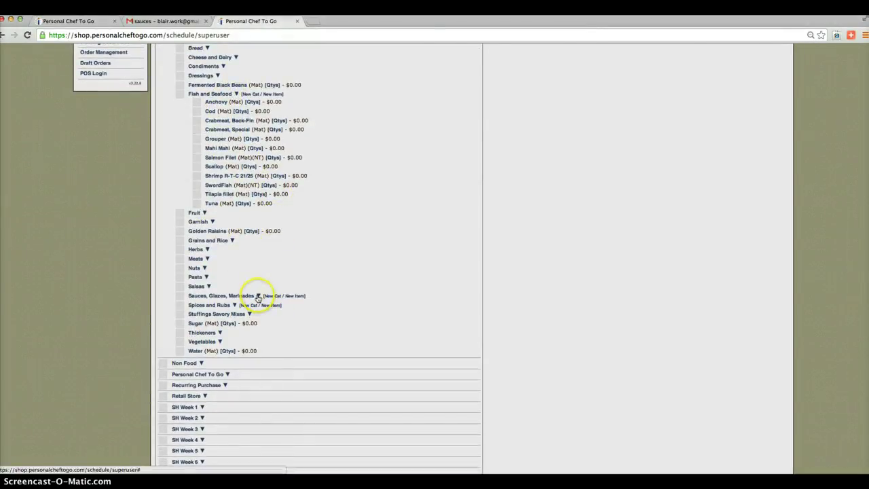
pyautogui.click(257, 297)
pyautogui.scroll(-2, 265, 303)
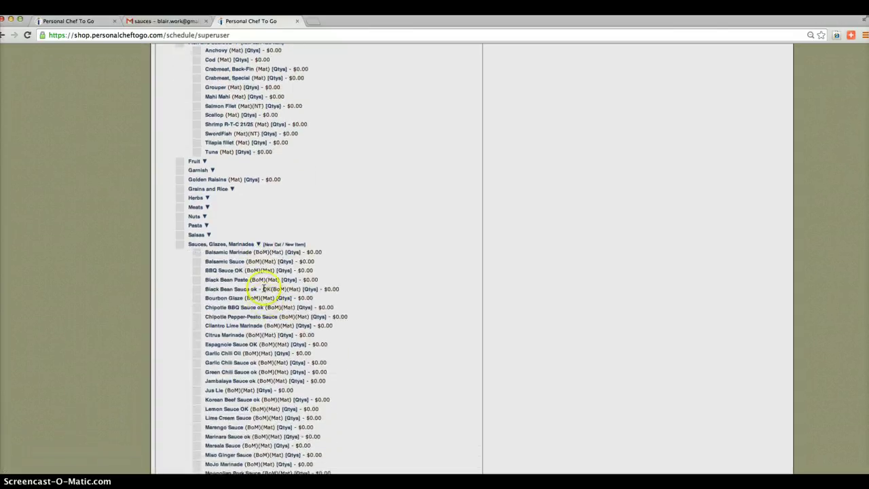
pyautogui.scroll(-3, 263, 288)
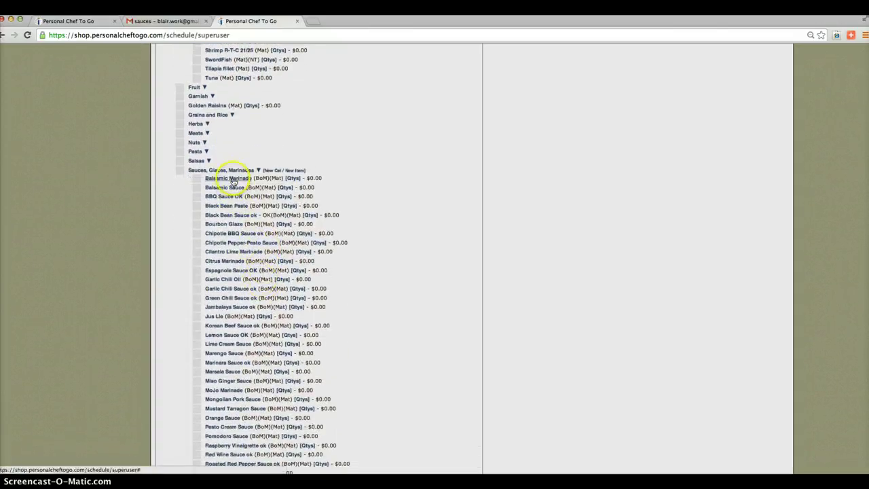
# - Open the Balsamic Marinade item to examine its ingredient list, and show and hide its short description editor
pyautogui.click(232, 179)
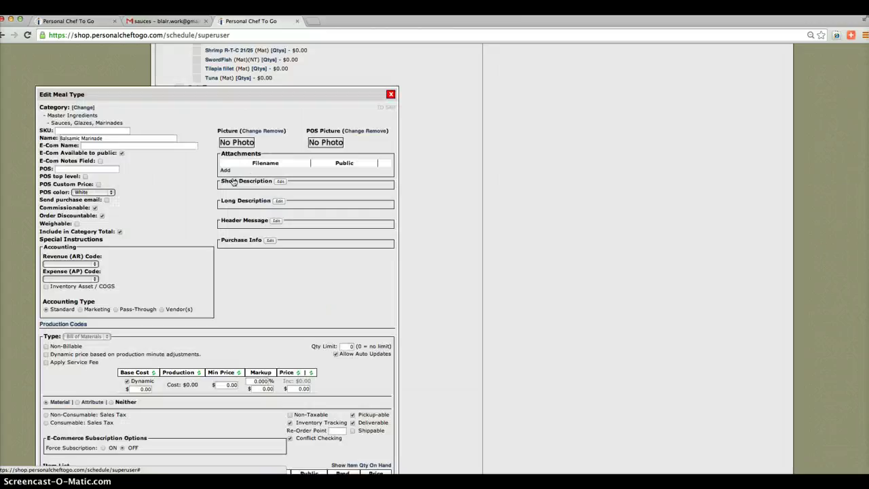
pyautogui.scroll(-6, 231, 192)
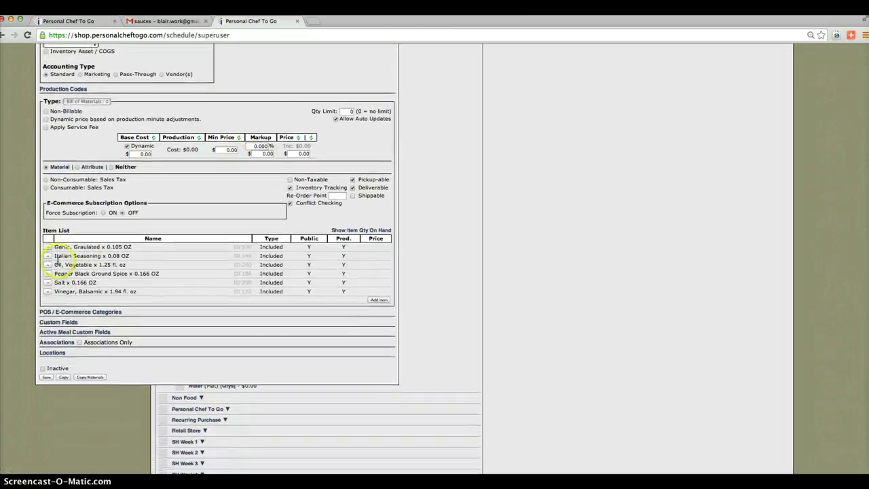
pyautogui.scroll(2, 183, 269)
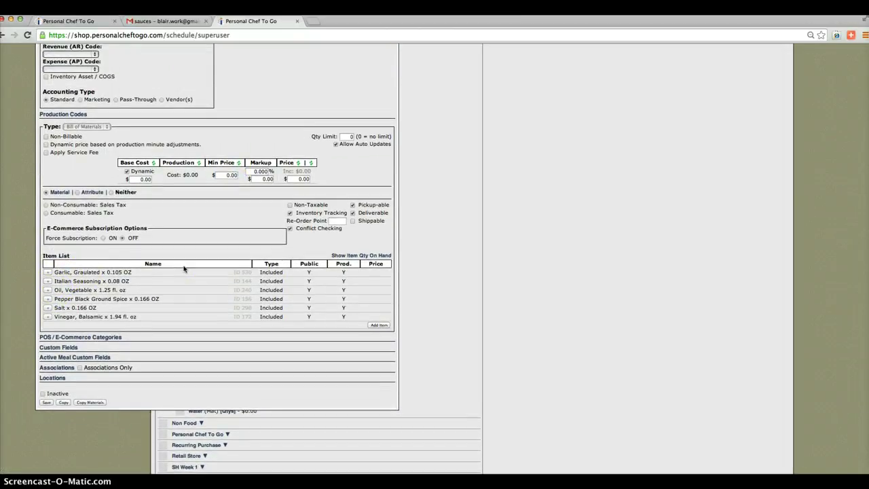
pyautogui.scroll(3, 183, 268)
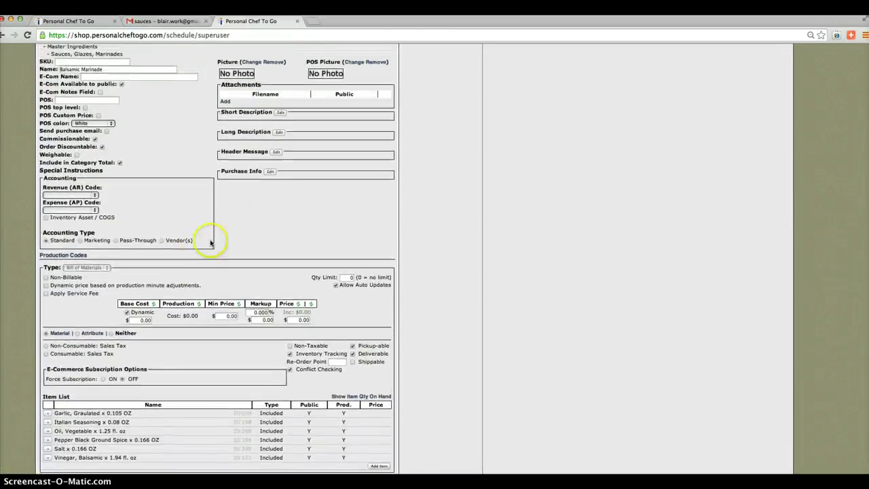
pyautogui.click(279, 113)
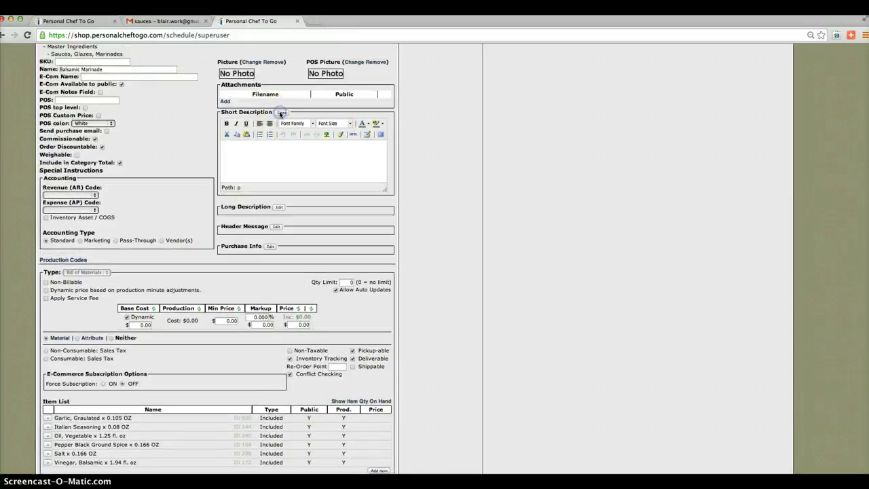
pyautogui.click(281, 113)
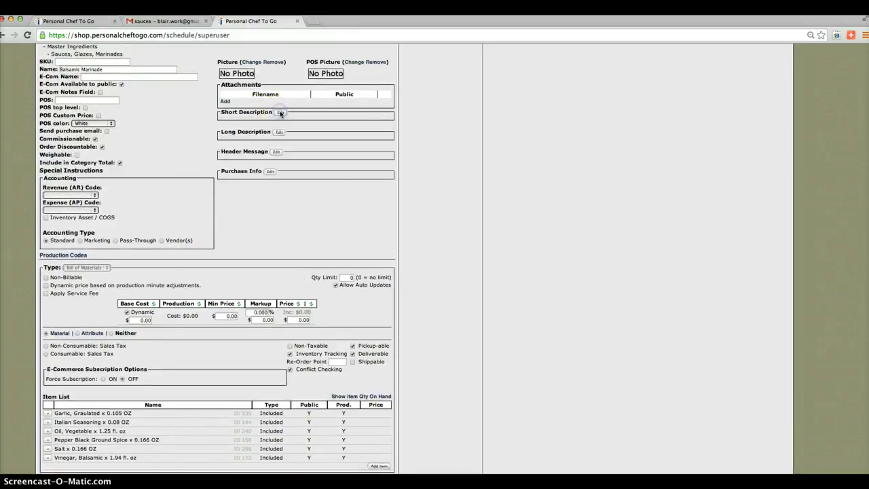
# - View the quantity and default notes of the Garlic, Graulated ingredient in the marinade's item list, and close its details without changes
pyautogui.scroll(-3, 190, 180)
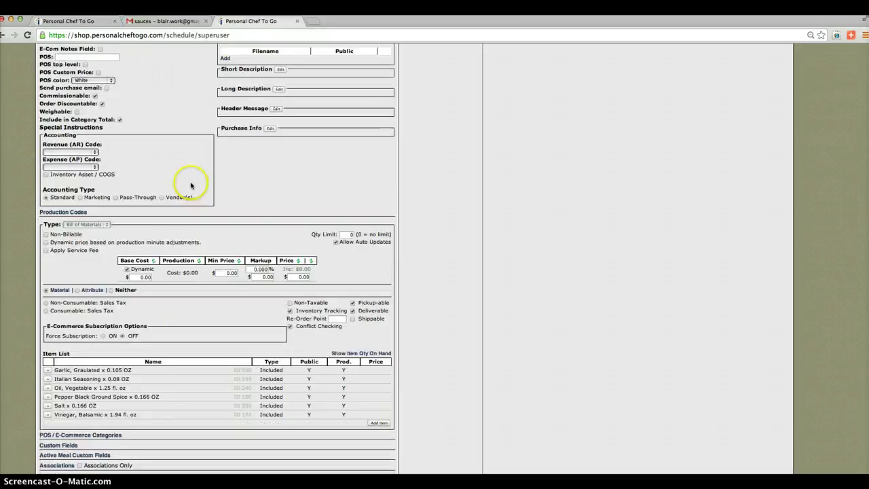
pyautogui.scroll(-2, 156, 292)
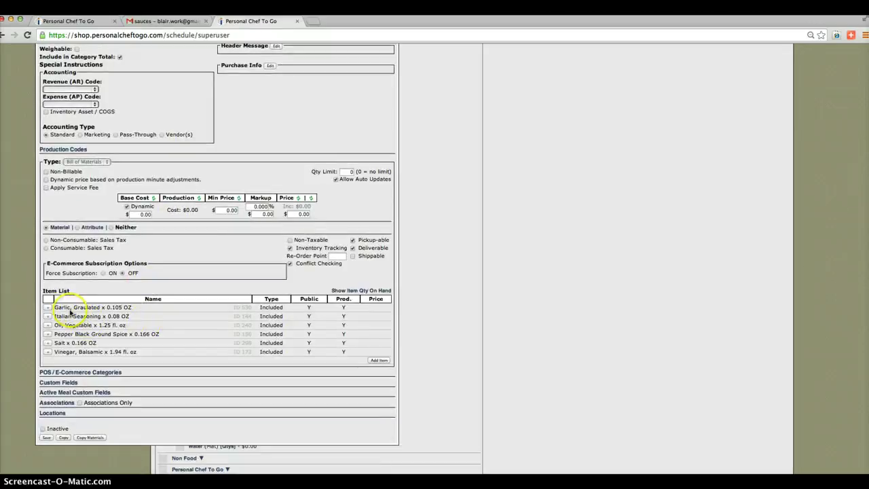
pyautogui.click(47, 307)
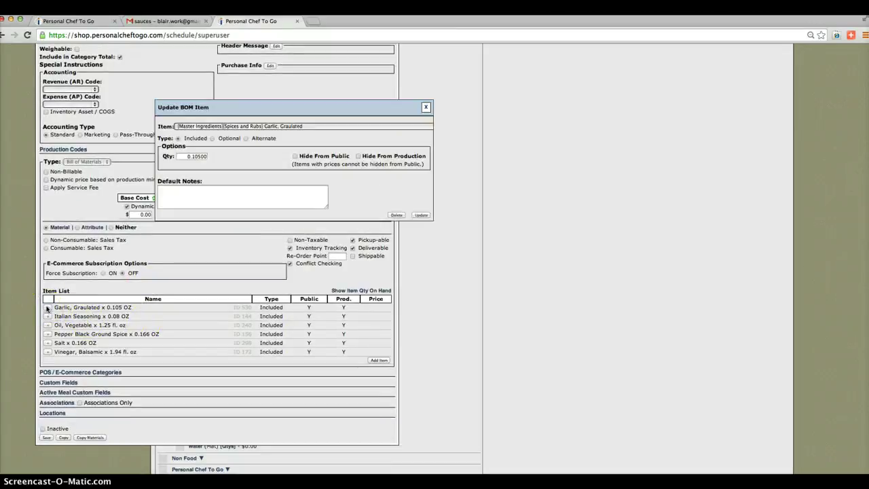
pyautogui.click(183, 157)
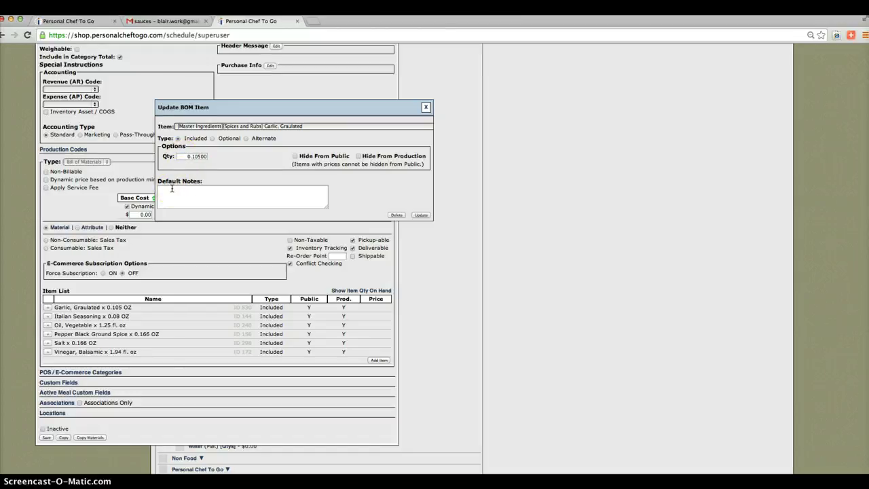
pyautogui.click(172, 189)
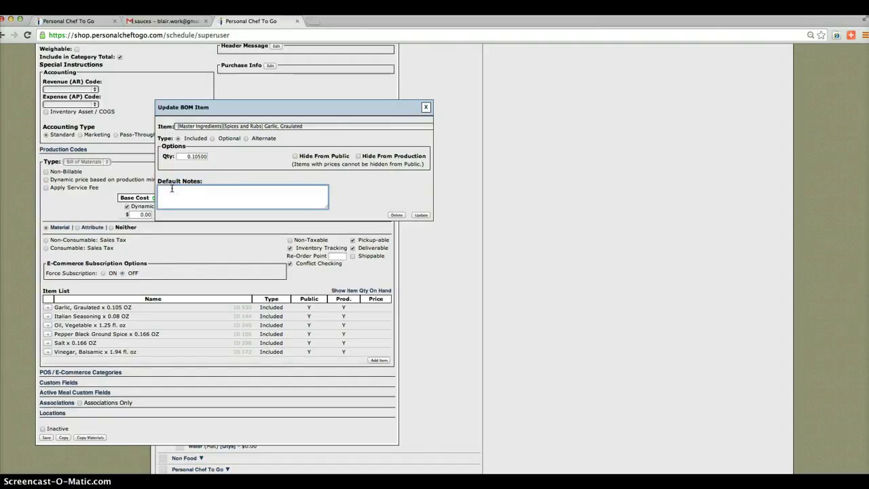
pyautogui.click(426, 106)
# - Look over the rest of the Balsamic Marinade record and close it without saving
pyautogui.scroll(-4, 126, 345)
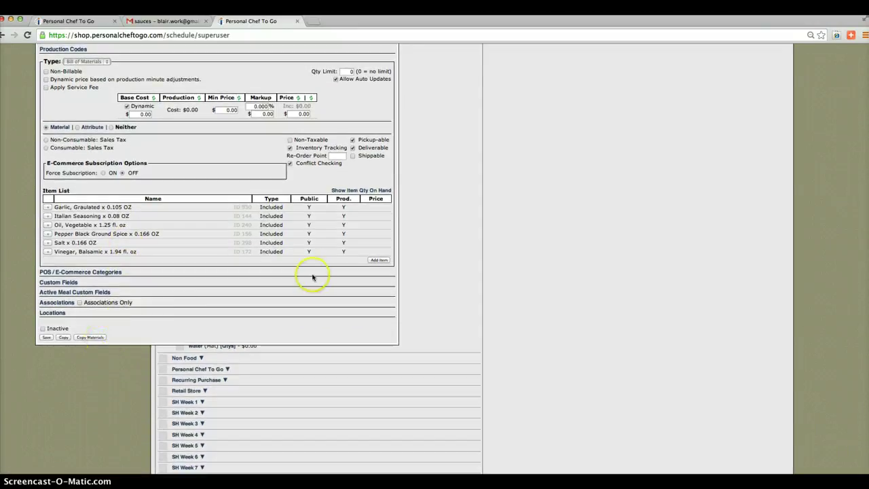
pyautogui.scroll(3, 313, 280)
pyautogui.scroll(10, 339, 136)
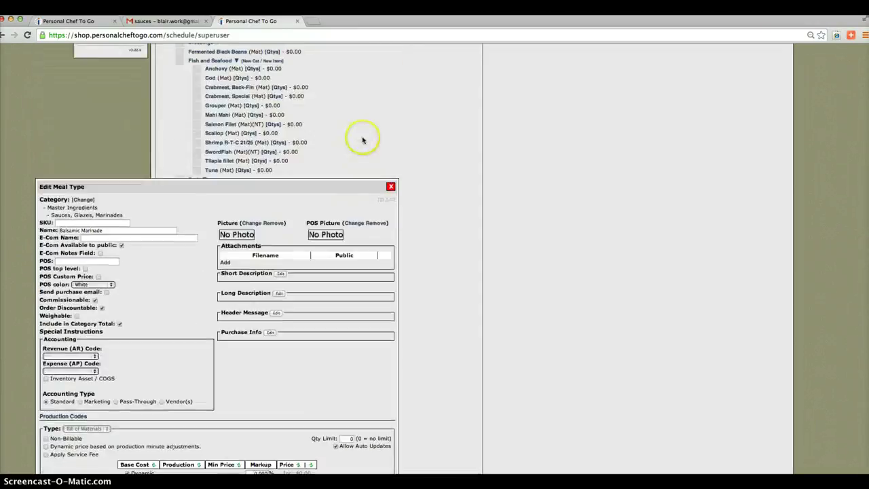
pyautogui.scroll(-1, 391, 218)
pyautogui.click(391, 214)
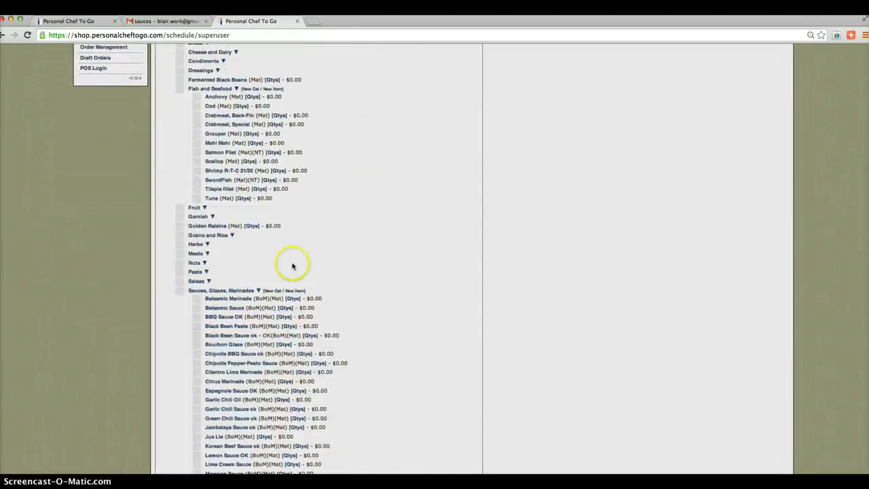
# - Open the Roasted Red Pepper Sauce ok item and examine its short description and ingredient list
pyautogui.scroll(-8, 295, 265)
pyautogui.scroll(-1, 302, 264)
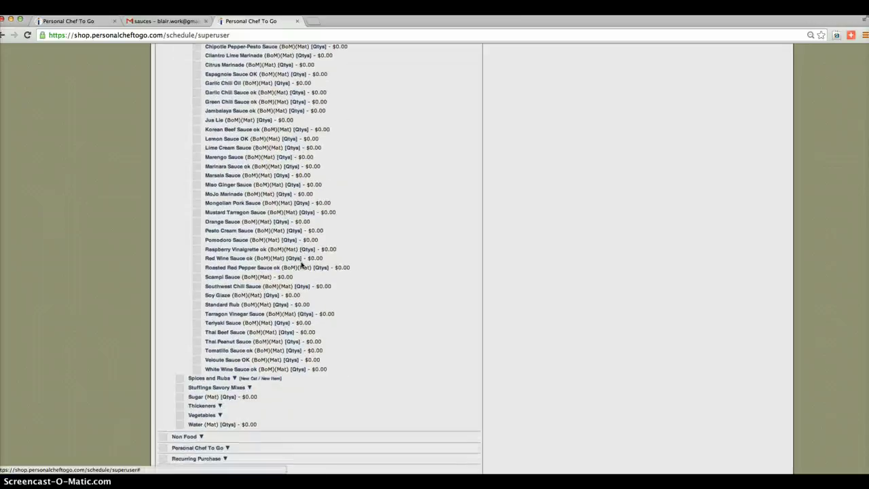
pyautogui.click(212, 275)
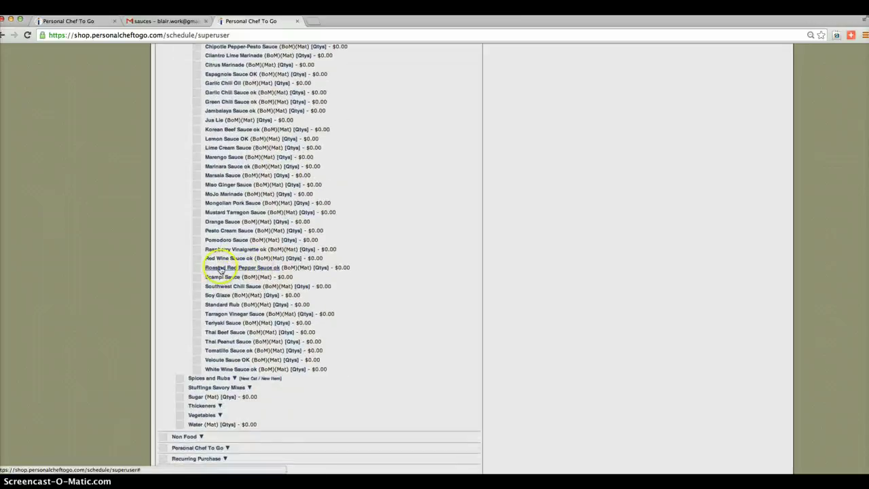
pyautogui.click(270, 268)
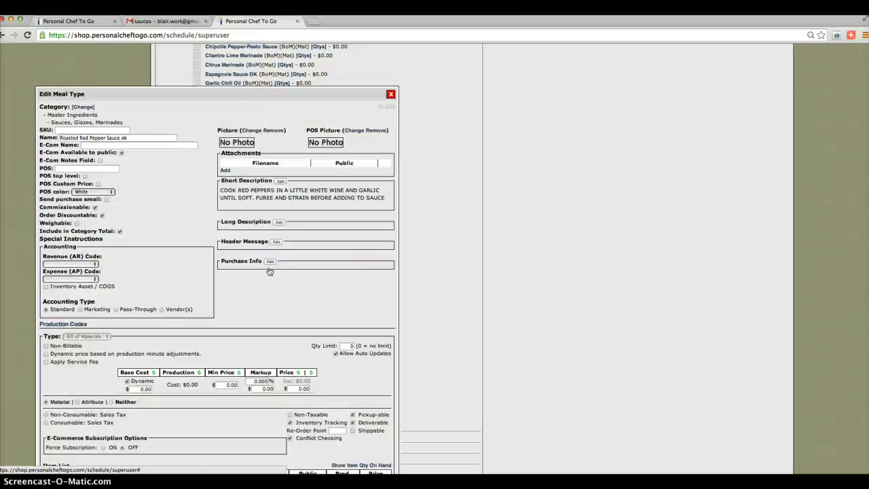
pyautogui.scroll(-1, 267, 270)
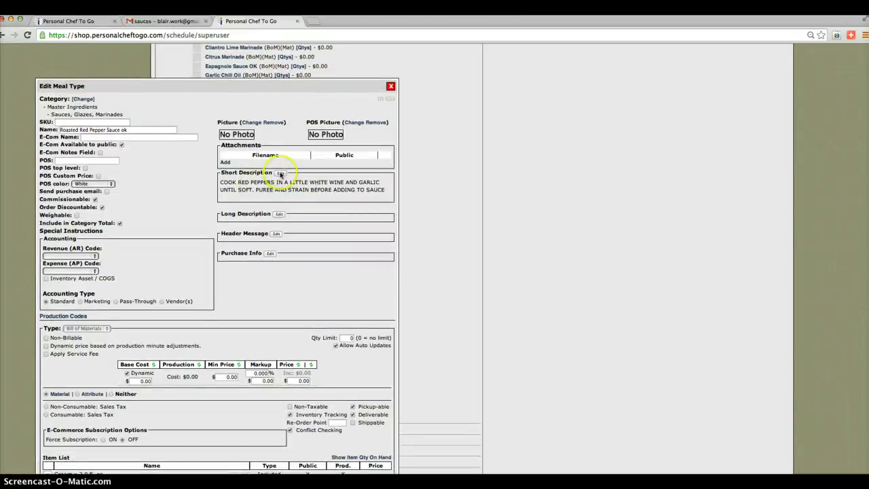
pyautogui.scroll(-5, 231, 251)
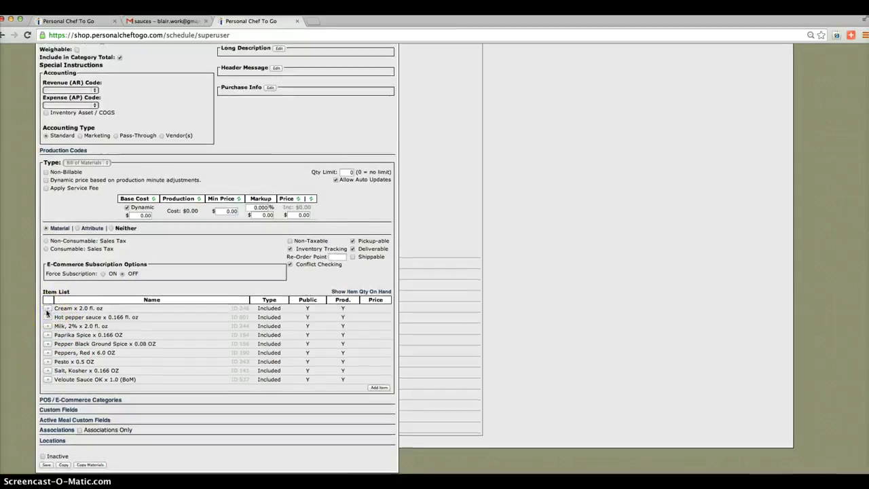
# - View the Paprika Spice ingredient's details in the red pepper sauce, and close both the details and the sauce record without saving
pyautogui.click(48, 335)
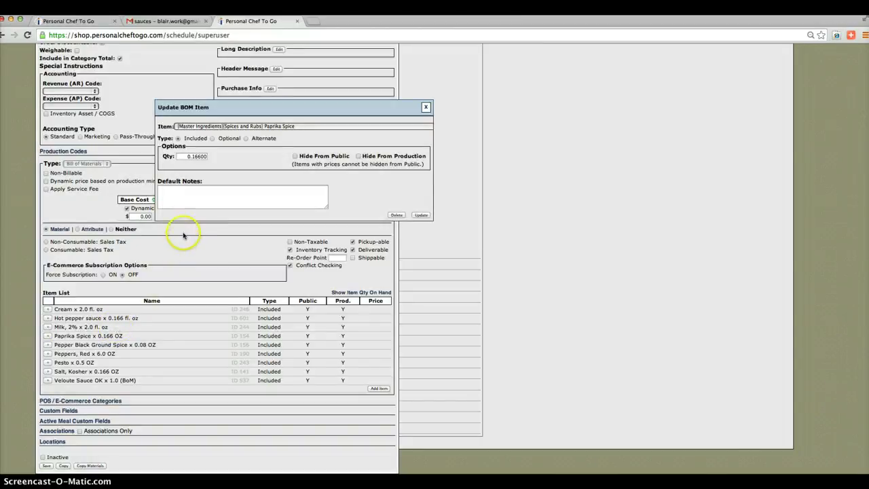
pyautogui.click(426, 107)
pyautogui.scroll(2, 285, 97)
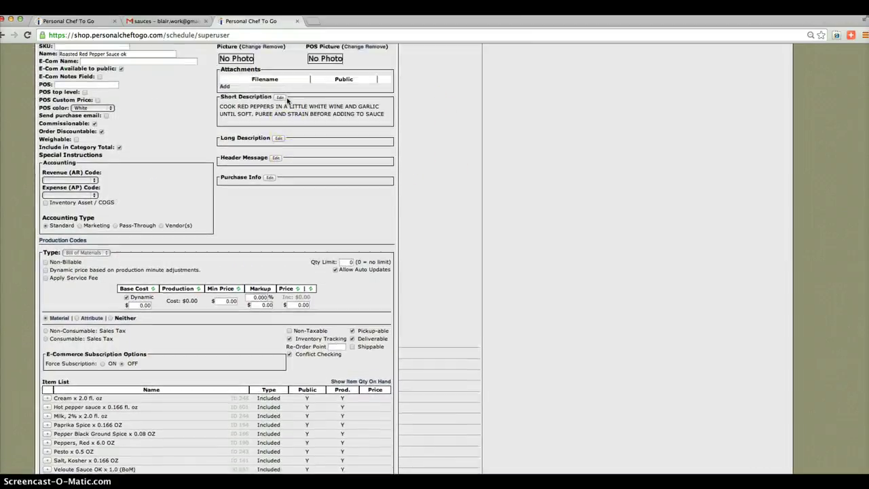
pyautogui.scroll(-5, 287, 101)
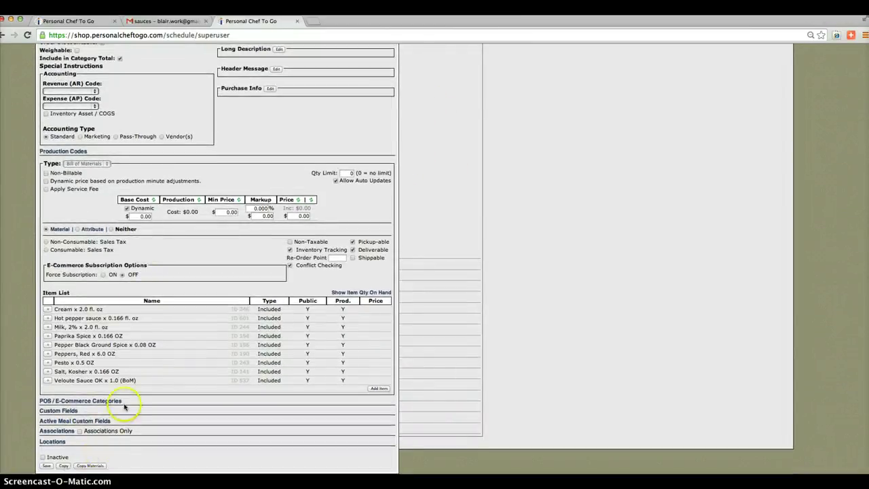
pyautogui.scroll(3, 275, 182)
pyautogui.scroll(5, 275, 182)
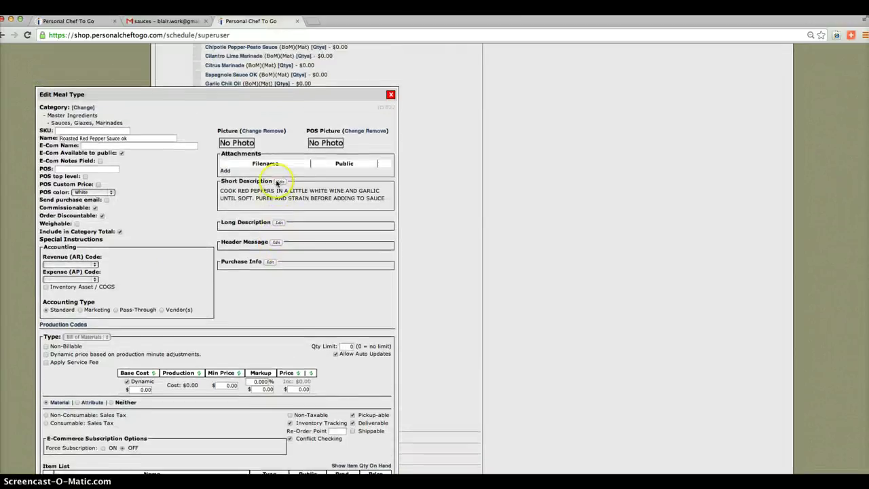
pyautogui.click(390, 165)
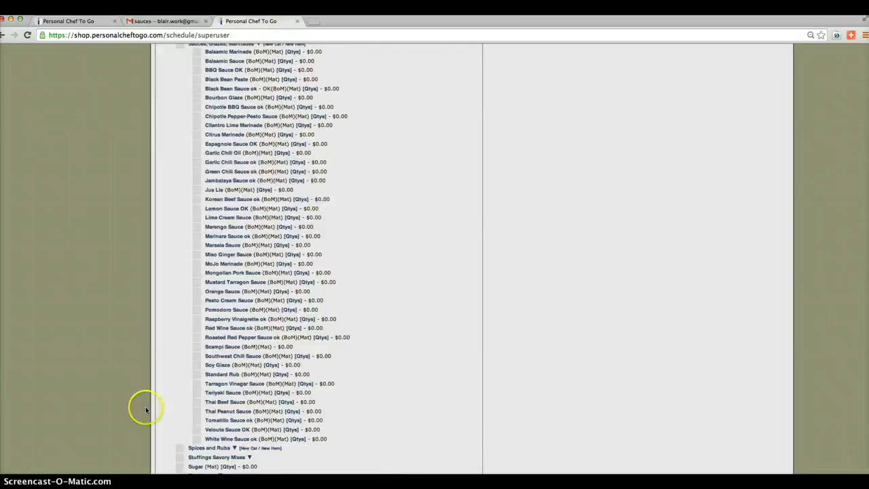
# - Expand the Spices and Rubs and the Stuffings Savory Mixes categories to view their items
pyautogui.scroll(-5, 197, 272)
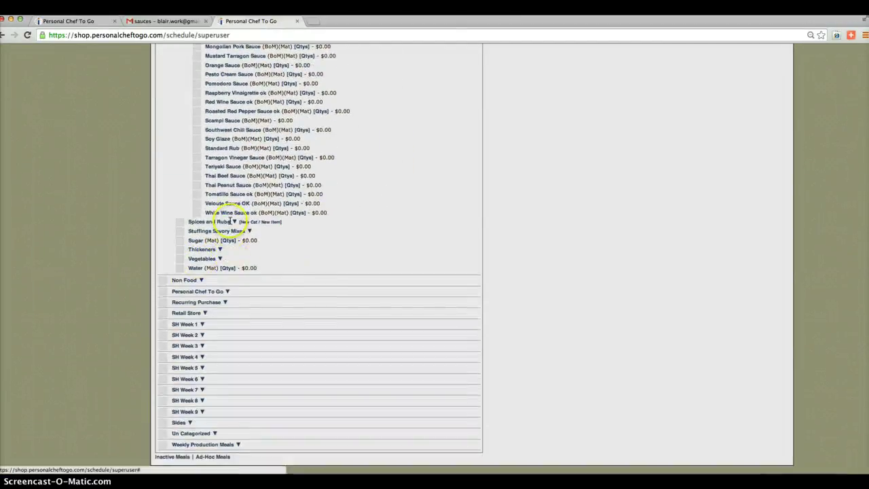
pyautogui.click(234, 221)
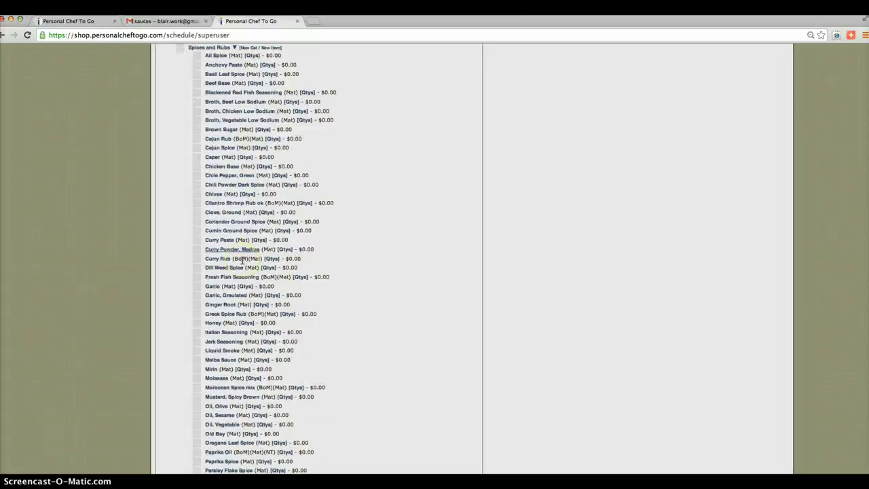
pyautogui.scroll(-10, 242, 261)
pyautogui.click(249, 248)
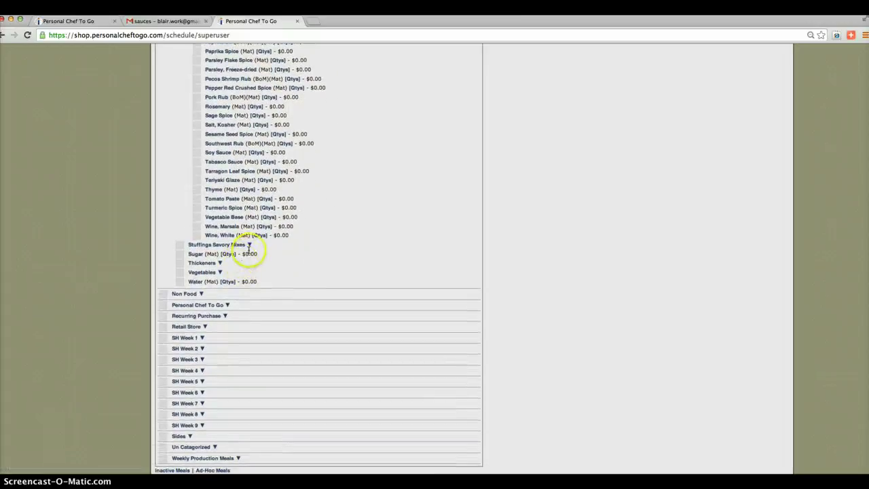
pyautogui.click(248, 244)
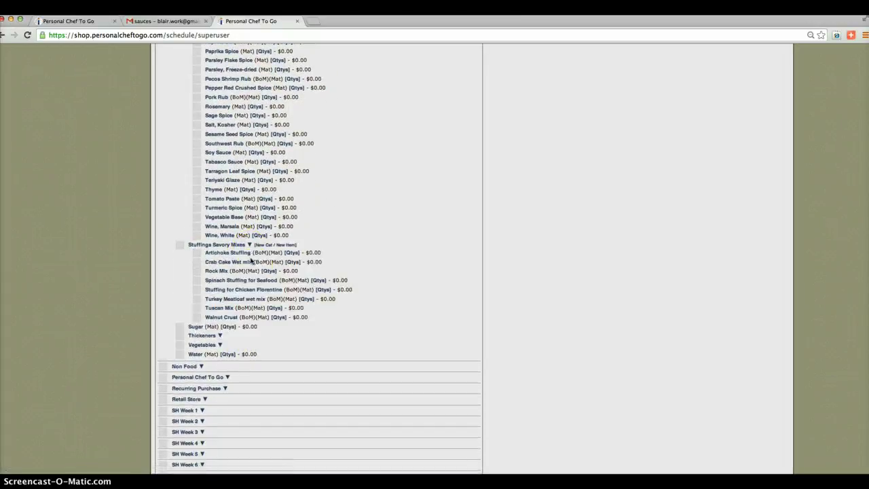
# - Expand the Vegetables category under Master Ingredients and look through its items
pyautogui.scroll(-3, 255, 264)
pyautogui.scroll(1, 217, 248)
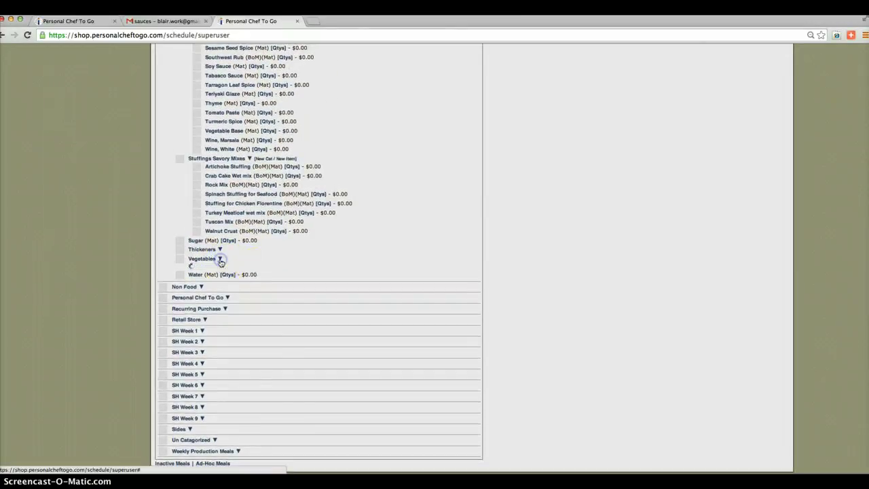
pyautogui.click(219, 258)
pyautogui.scroll(-6, 247, 309)
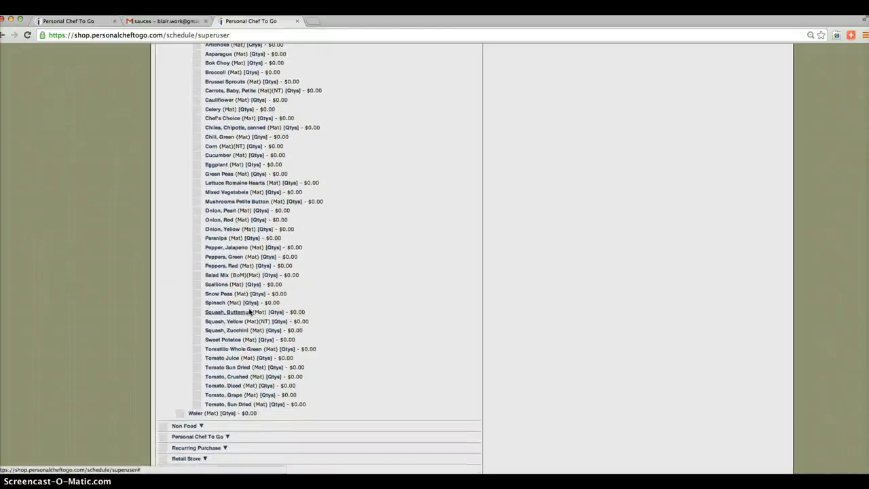
# - Expand the Meats category under Master Ingredients to view its items
pyautogui.scroll(12, 250, 311)
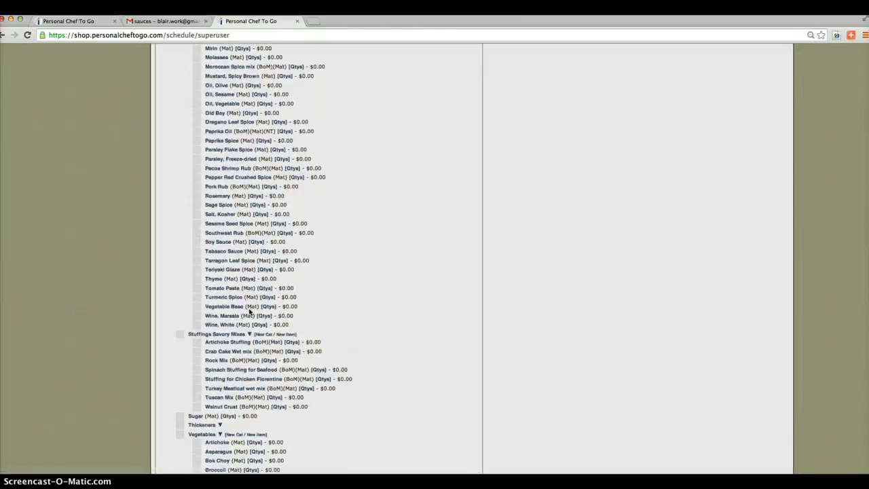
pyautogui.scroll(15, 250, 311)
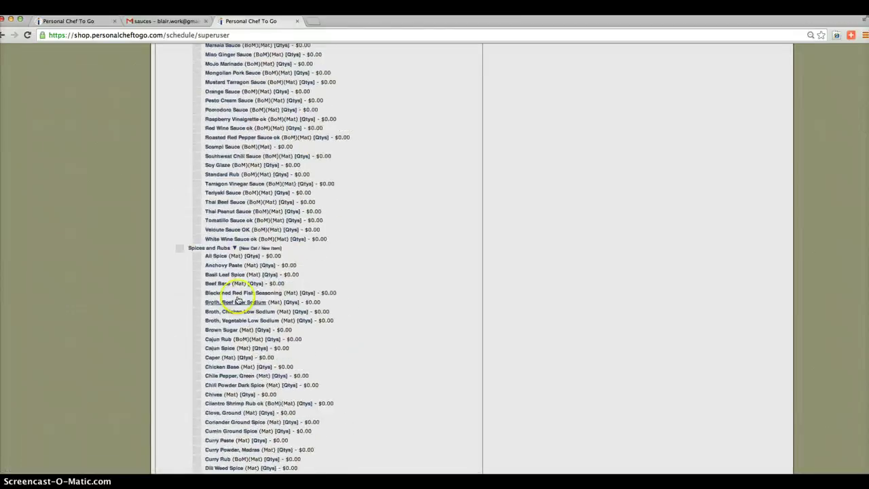
pyautogui.scroll(8, 232, 275)
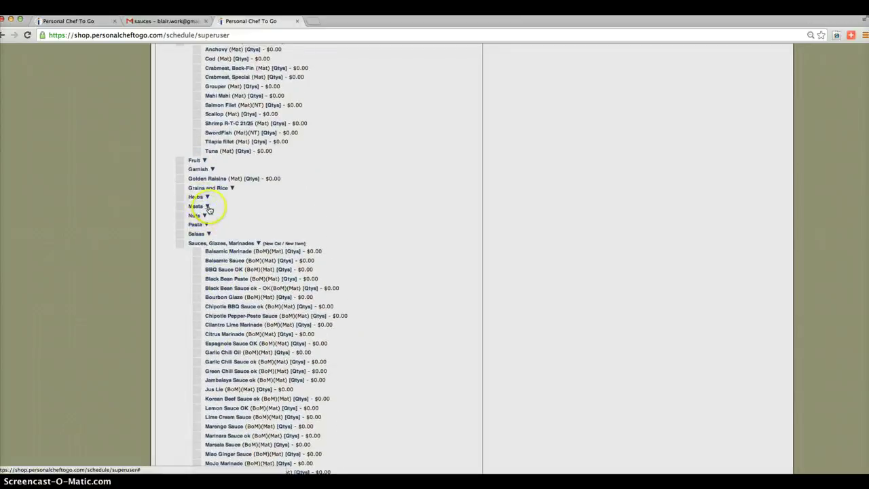
pyautogui.click(208, 207)
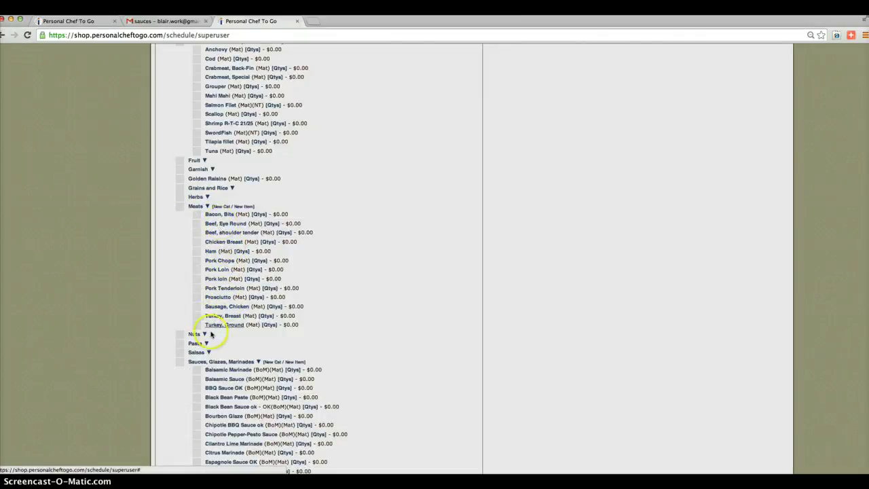
# - Expand the Family Favorites Week 8 category to view its meals
pyautogui.scroll(2, 234, 228)
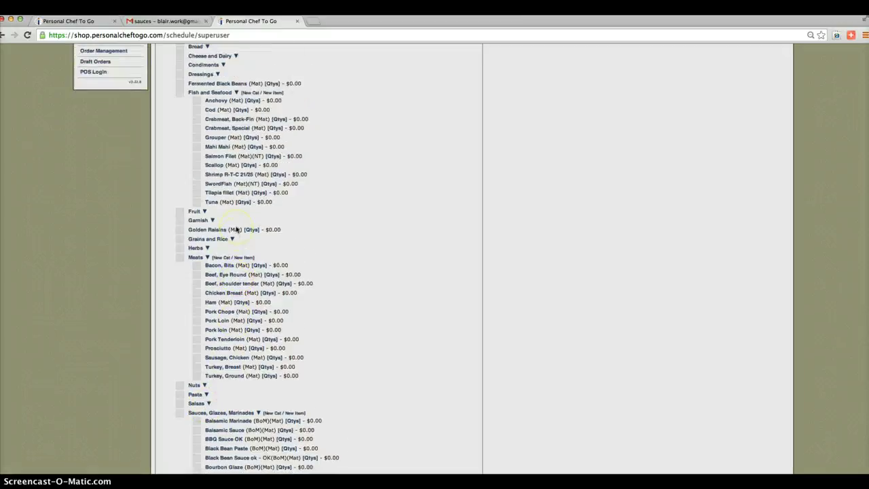
pyautogui.scroll(4, 235, 230)
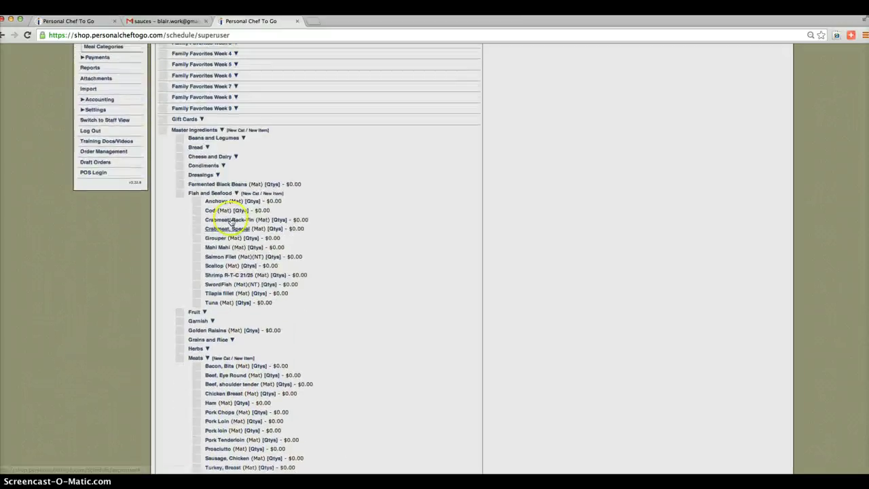
pyautogui.scroll(1, 227, 144)
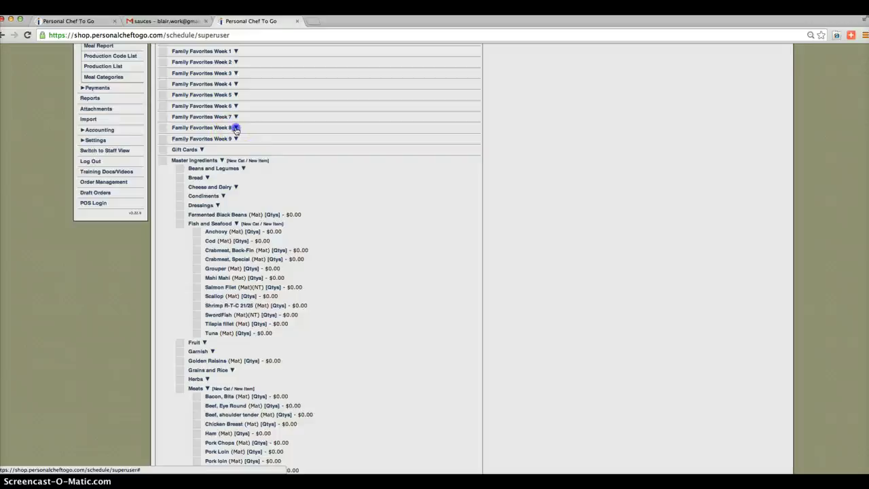
pyautogui.click(236, 128)
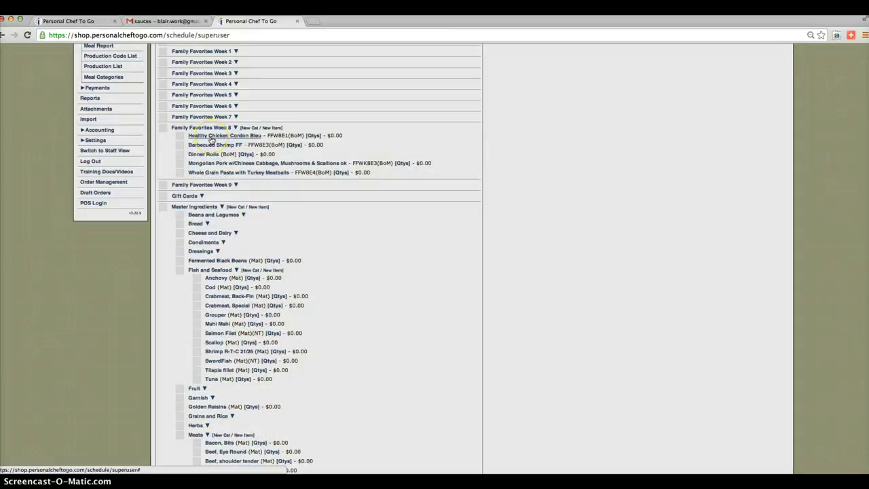
# - Open the Healthy Chicken Cordon Bleu meal and examine its name, SKU and bill-of-materials item list
pyautogui.click(211, 137)
pyautogui.scroll(-2, 186, 214)
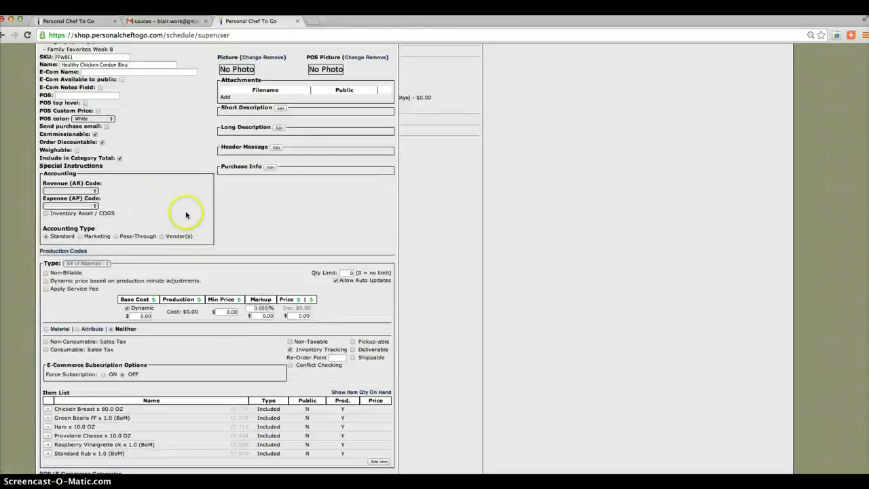
pyautogui.scroll(-4, 186, 215)
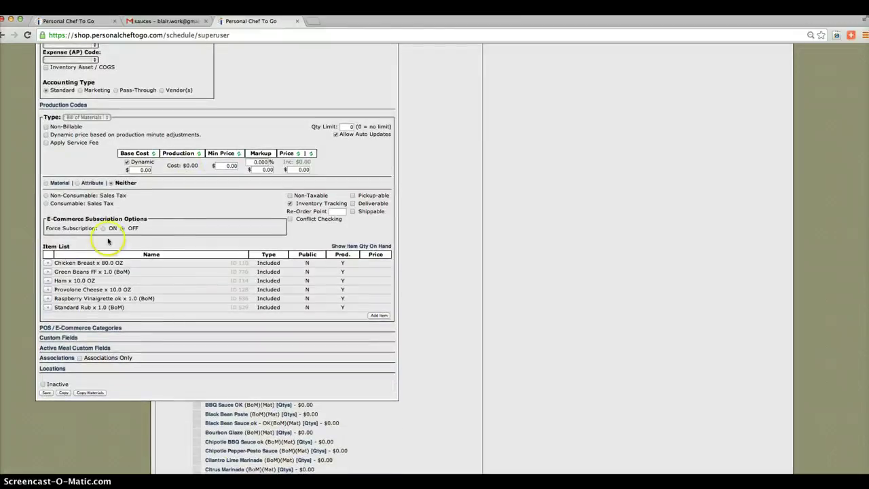
pyautogui.scroll(5, 143, 230)
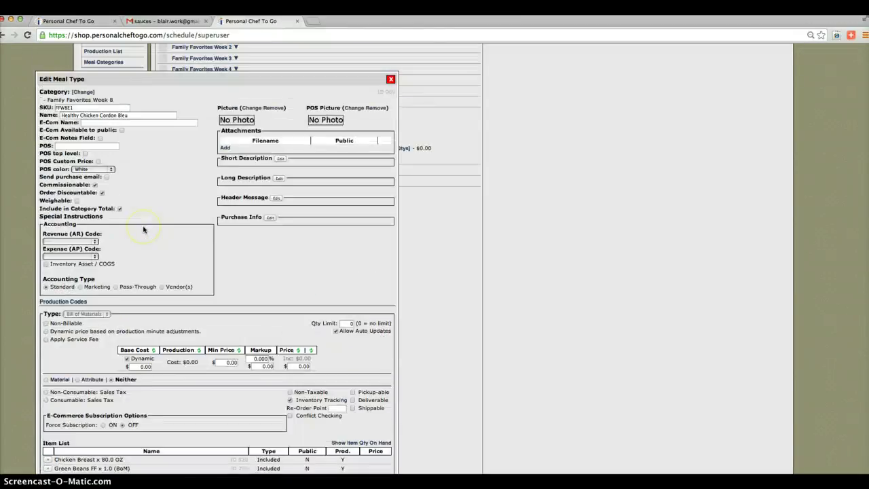
pyautogui.scroll(2, 143, 229)
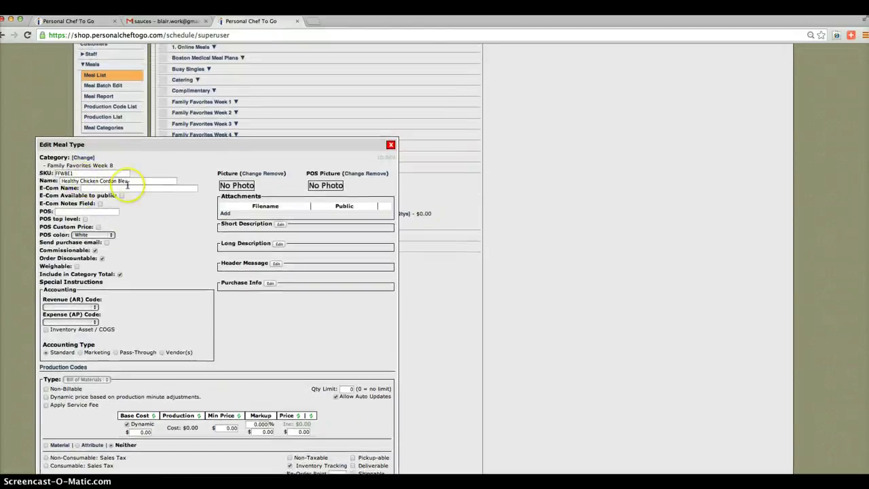
pyautogui.scroll(-7, 120, 272)
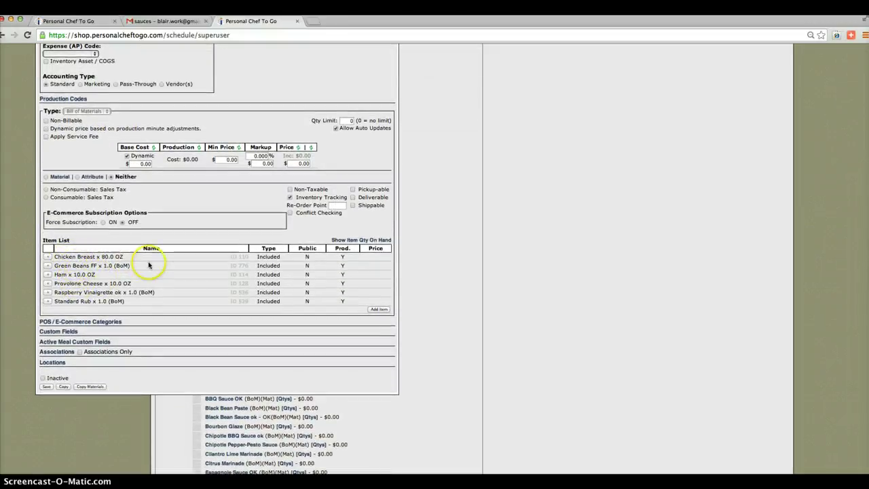
# - View the quantity and default notes of Raspberry Vinaigrette ok in this meal, and close both the details and the meal record without saving
pyautogui.click(48, 292)
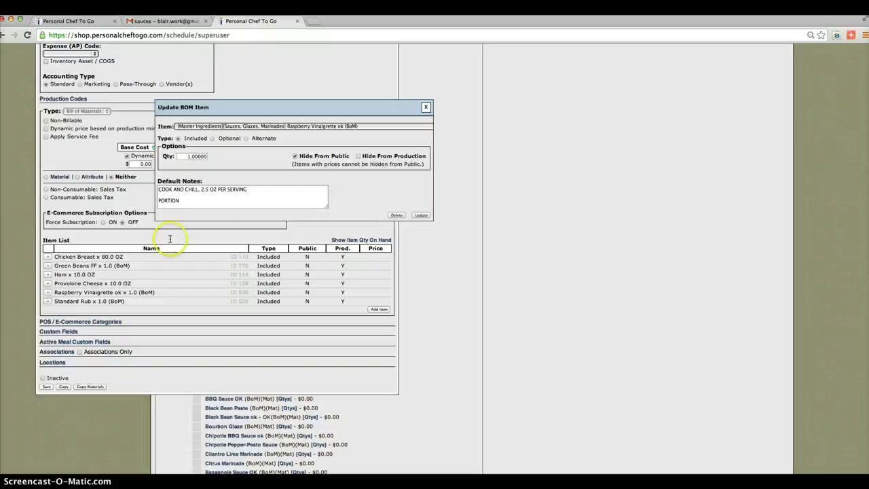
pyautogui.click(427, 108)
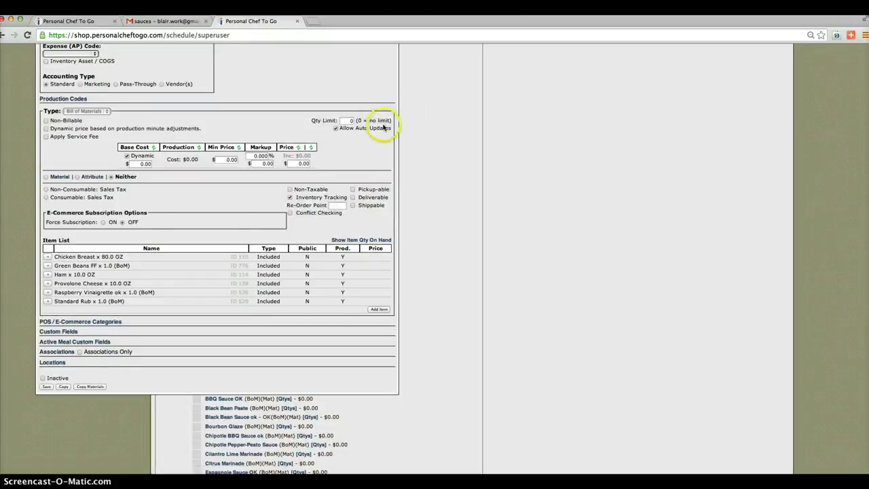
pyautogui.scroll(5, 400, 116)
pyautogui.click(391, 81)
# - Open the Raspberry Vinaigrette ok item under Sauces, Glazes, Marinades and examine its short description and ingredient list
pyautogui.scroll(-4, 274, 233)
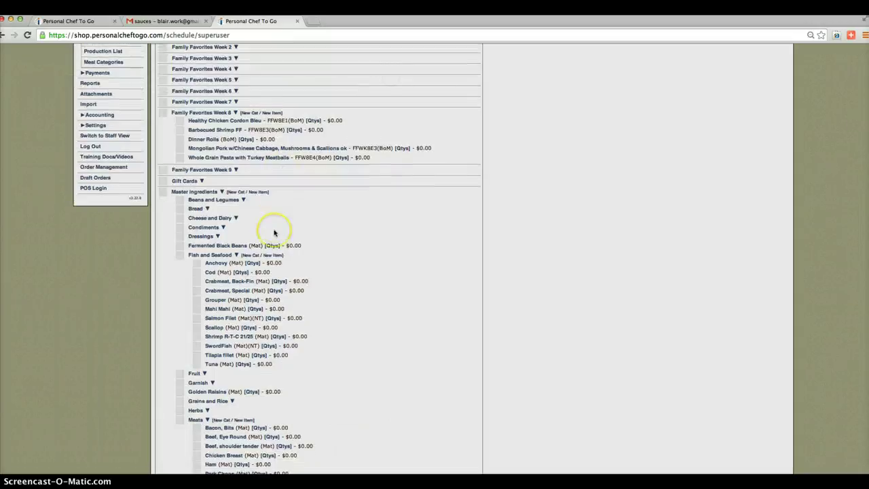
pyautogui.scroll(-5, 275, 233)
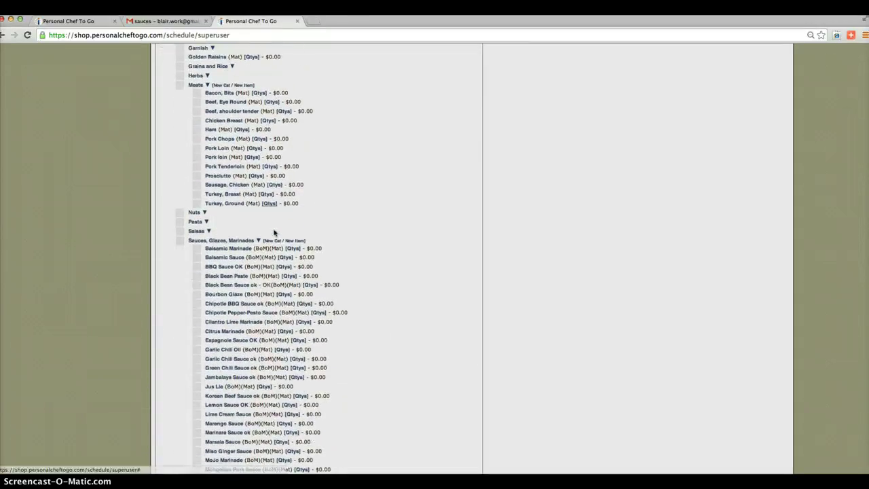
pyautogui.scroll(-3, 275, 232)
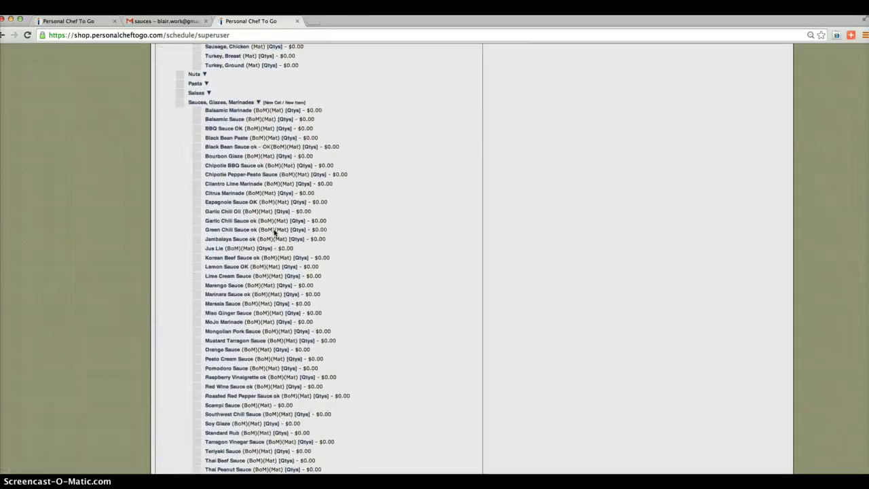
pyautogui.scroll(-1, 275, 233)
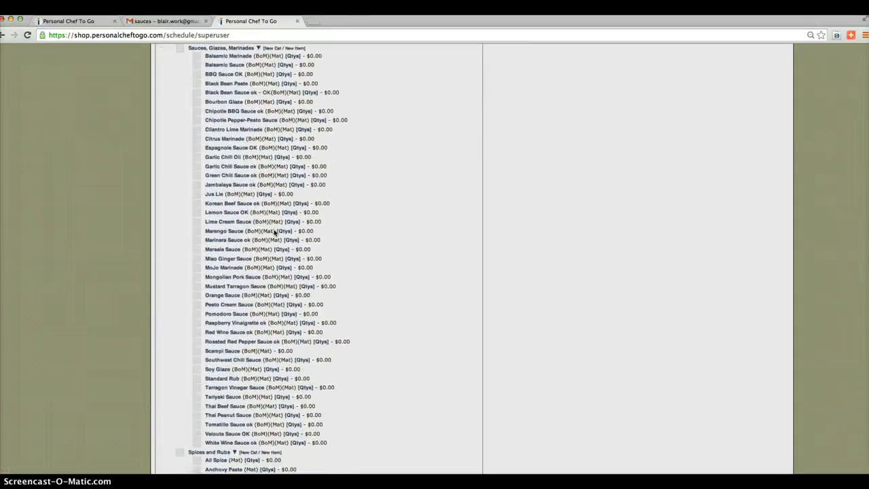
pyautogui.click(213, 322)
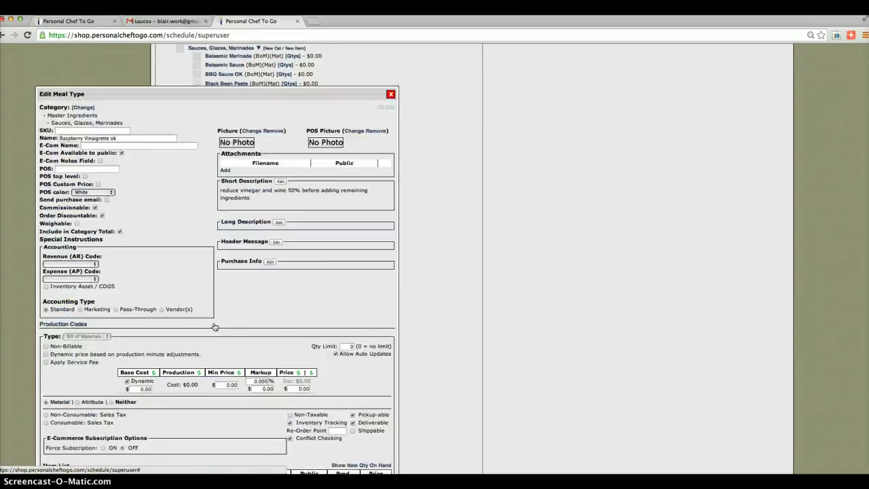
pyautogui.scroll(-4, 214, 327)
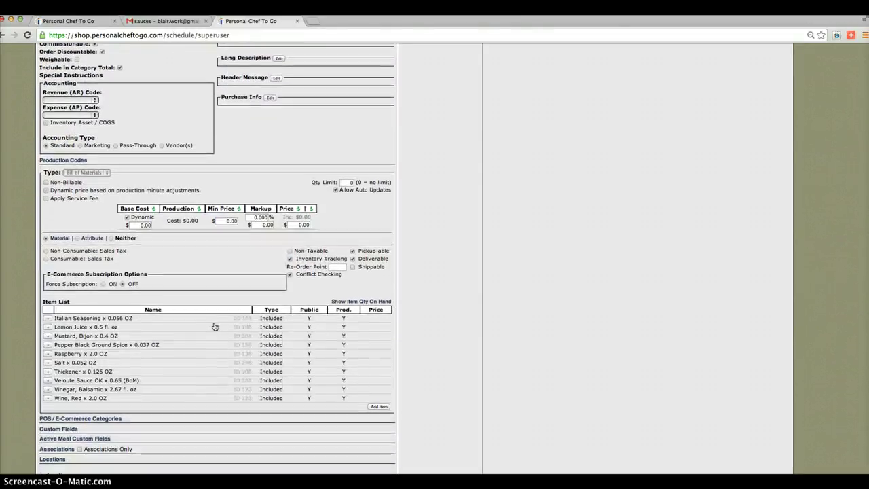
pyautogui.scroll(-2, 214, 327)
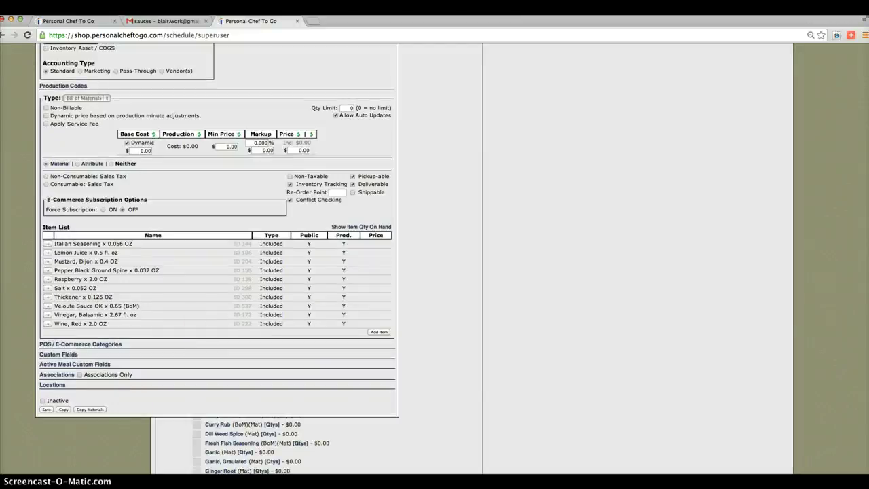
pyautogui.scroll(-3, 215, 327)
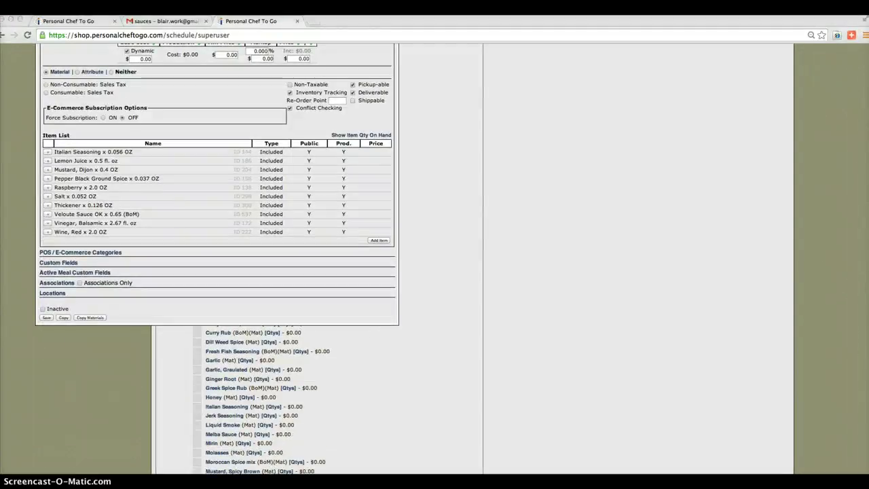